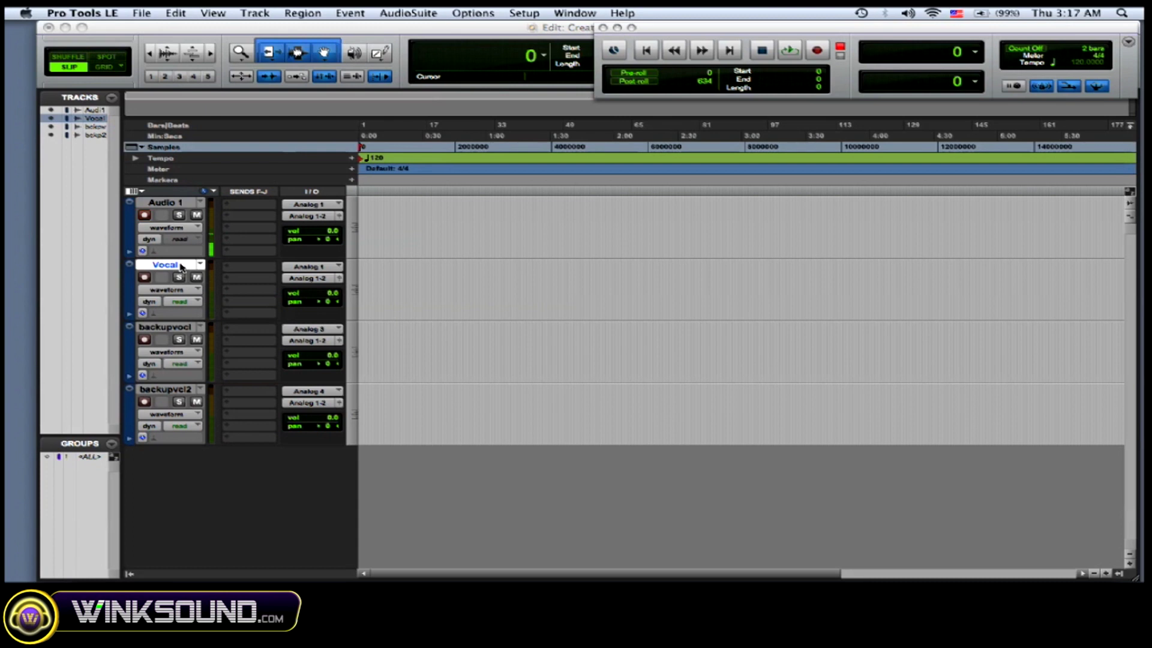
# Step: Record a first take, Vocal_01, on the Vocal track at the session start and zoom in
pyautogui.click(145, 278)
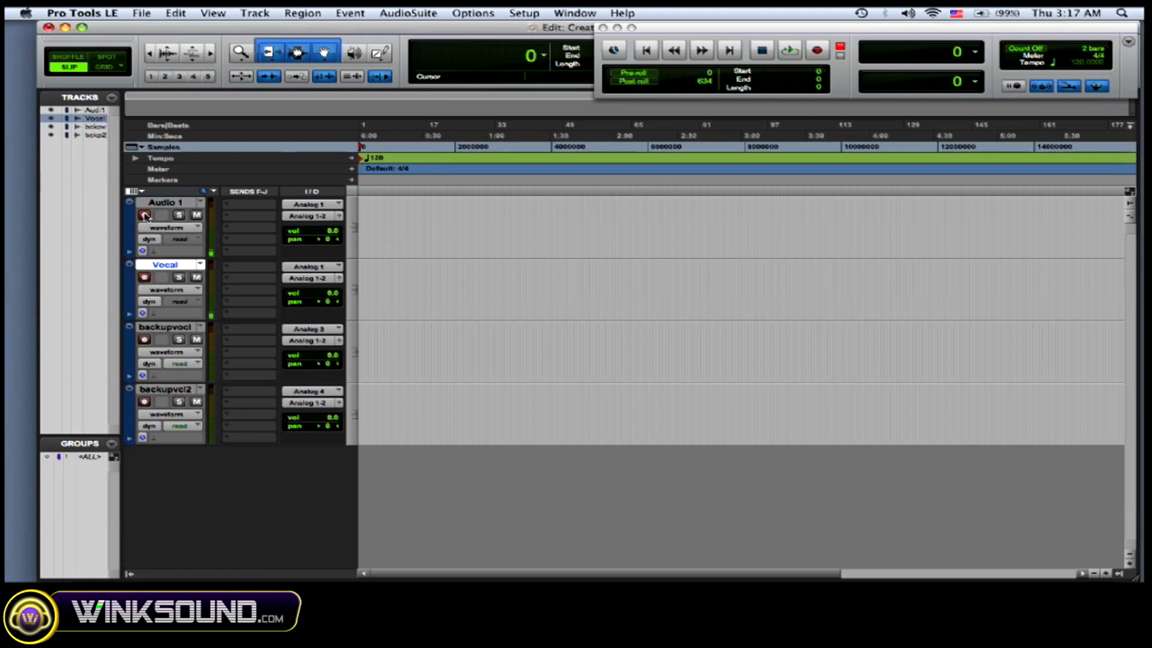
pyautogui.click(820, 53)
pyautogui.press('space')
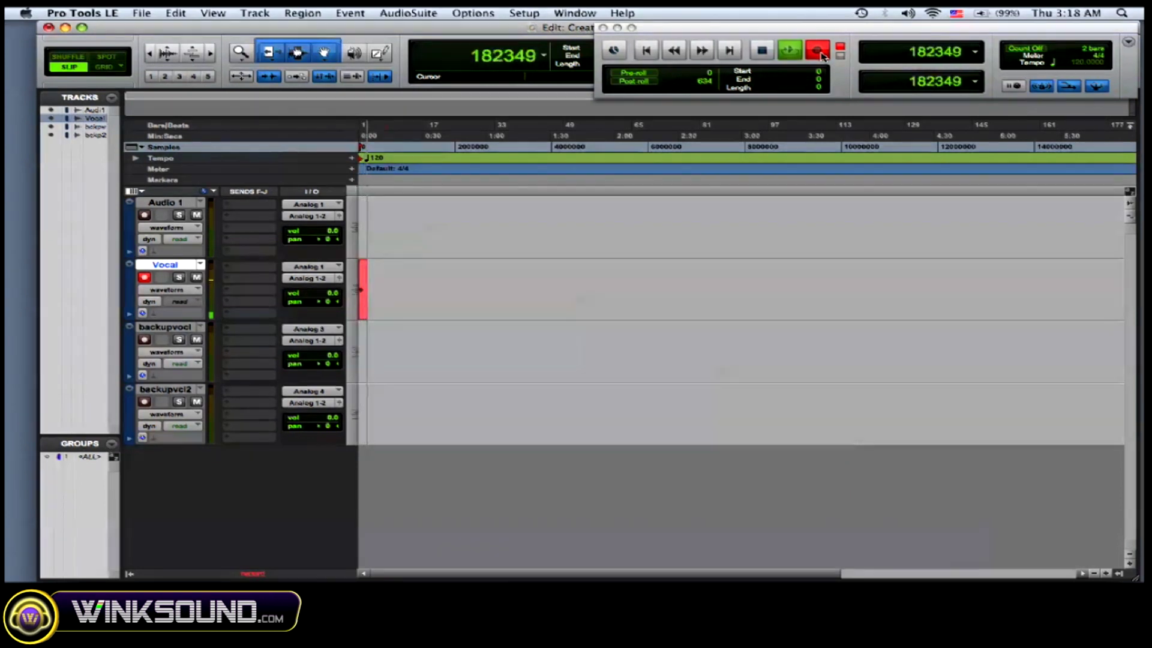
pyautogui.press('space')
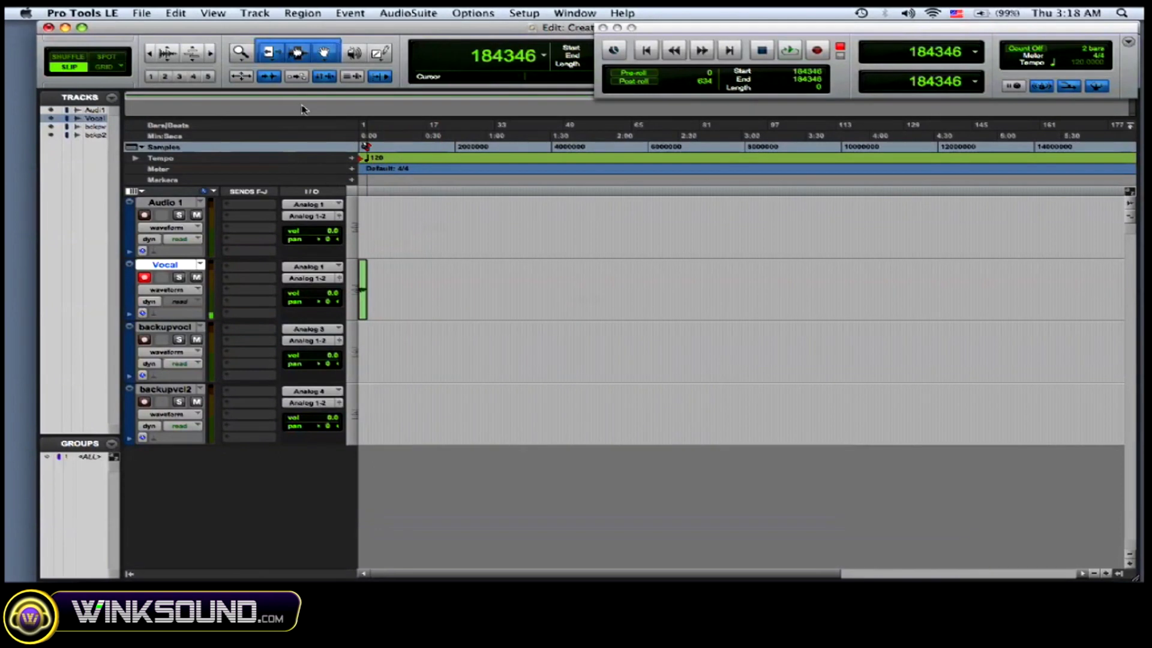
pyautogui.click(167, 77)
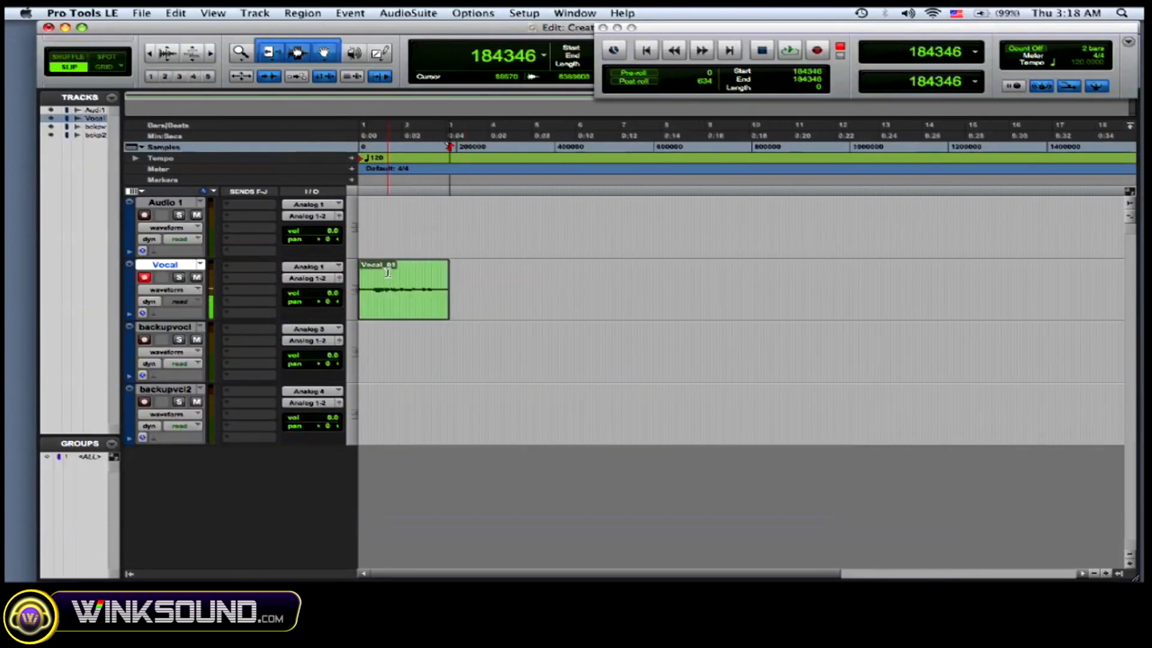
# Step: Disarm the Vocal track and record-arm Audio 1 instead
pyautogui.click(145, 277)
pyautogui.click(144, 215)
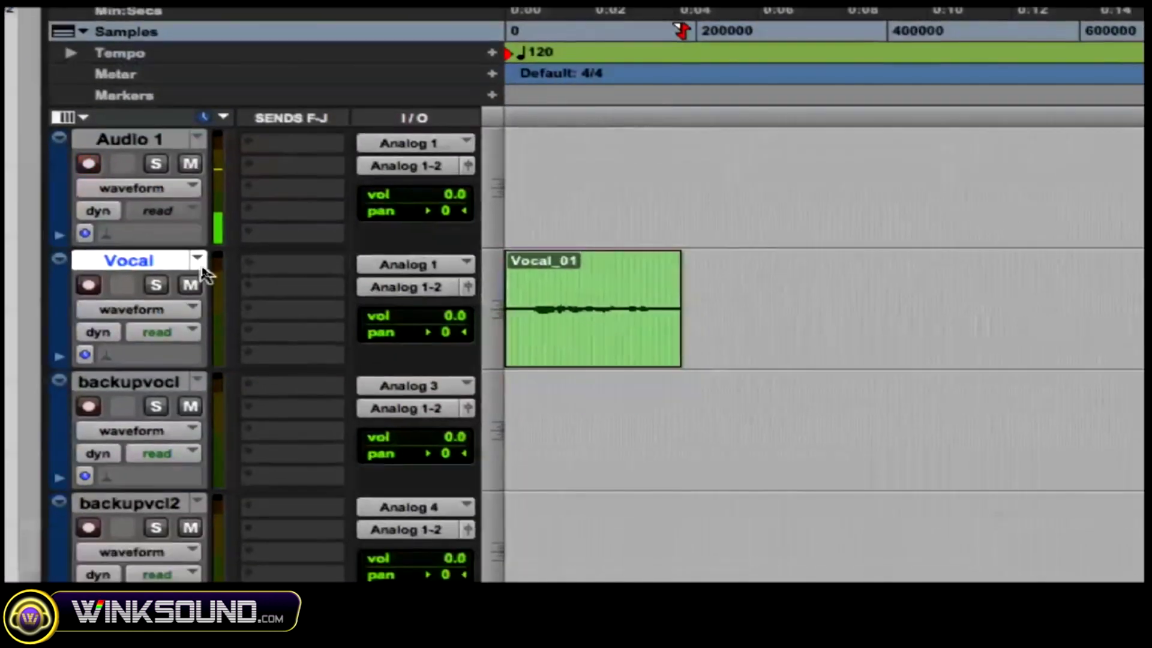
pyautogui.click(202, 266)
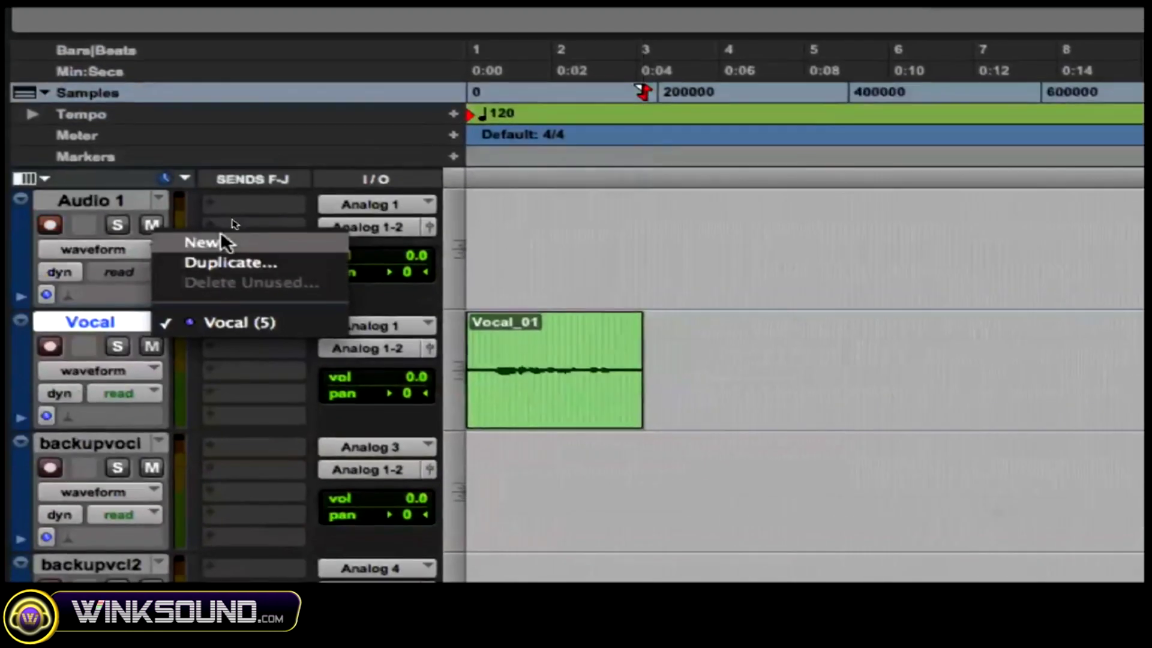
# Step: Create a new empty playlist named Vocal.01 on the Vocal track and disarm Audio 1
pyautogui.click(249, 188)
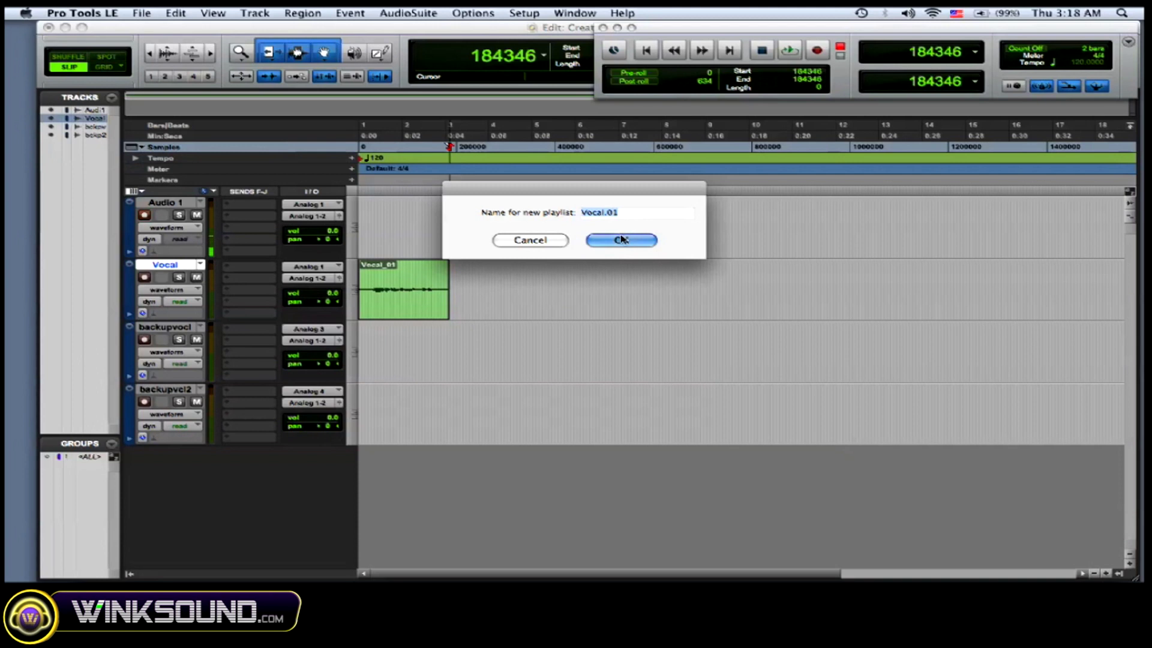
pyautogui.click(622, 240)
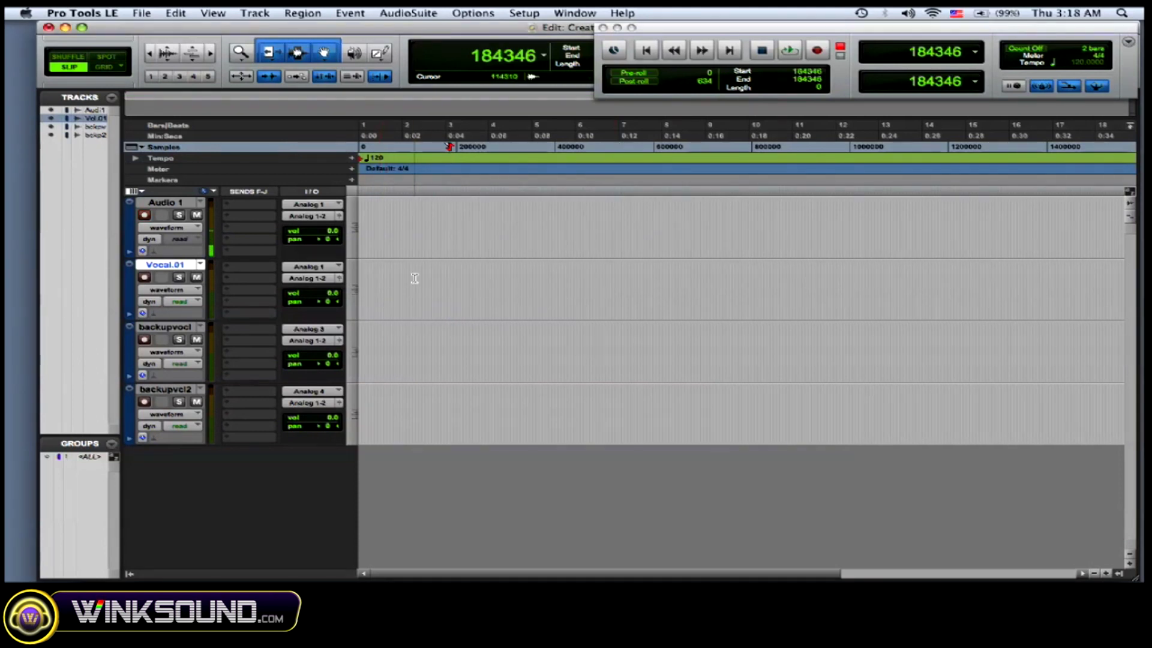
pyautogui.click(146, 216)
# Step: Record a second take, Vocal.01_02, on the Vocal.01 playlist near bar 3, then return to the start
pyautogui.click(144, 277)
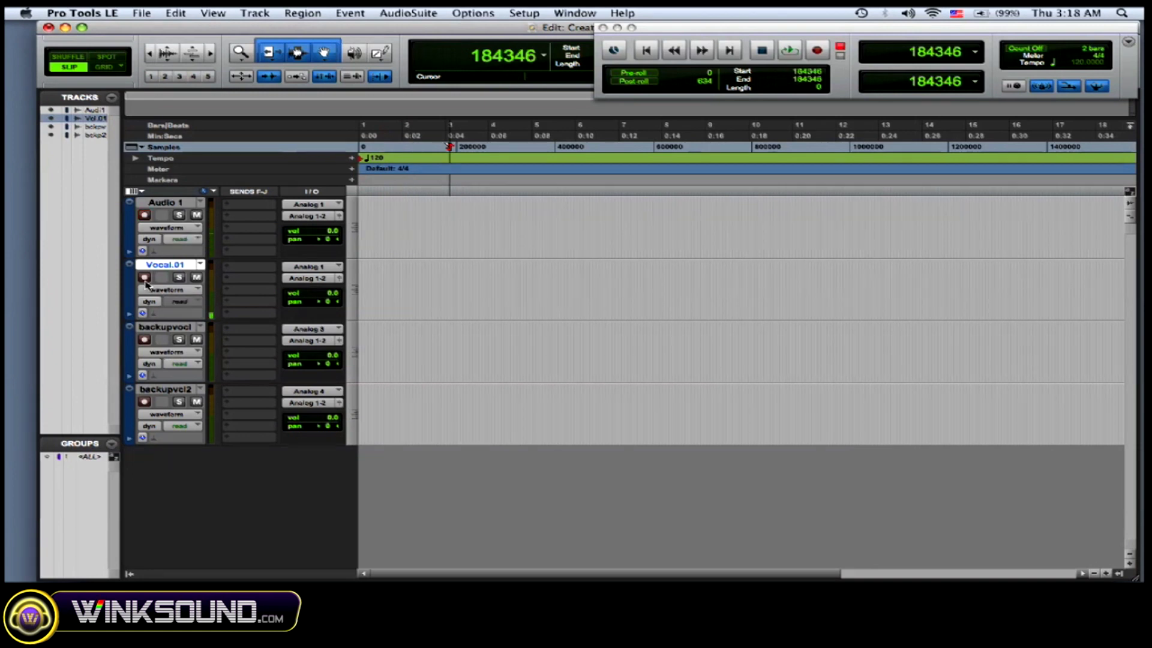
pyautogui.click(817, 52)
pyautogui.press('space')
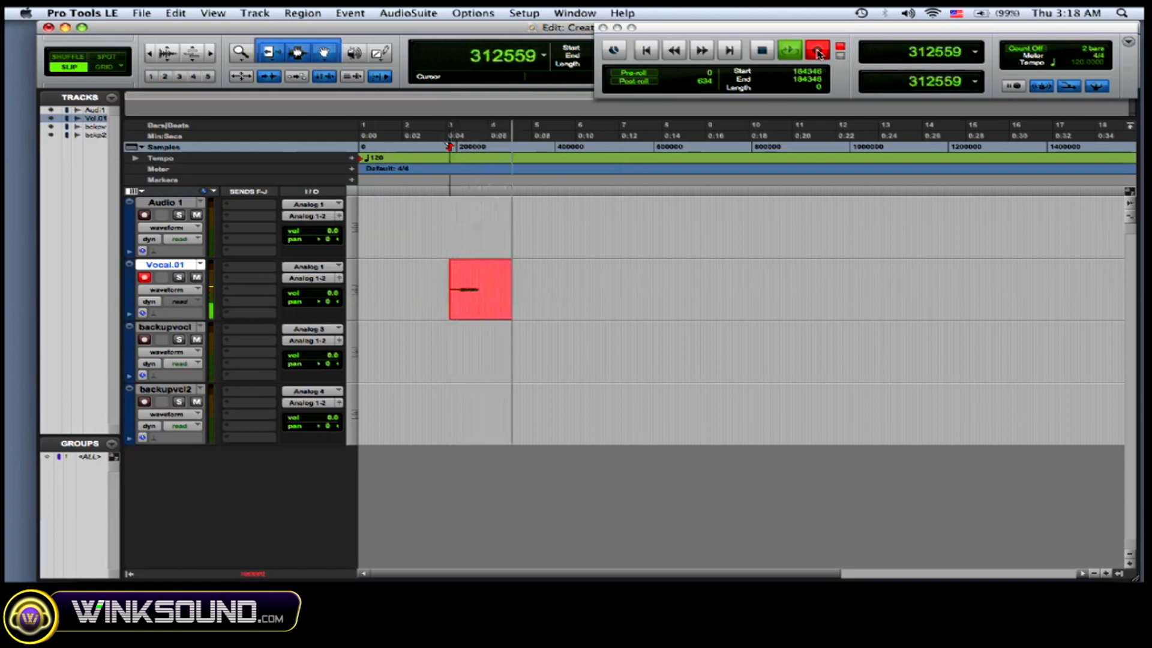
pyautogui.press('space')
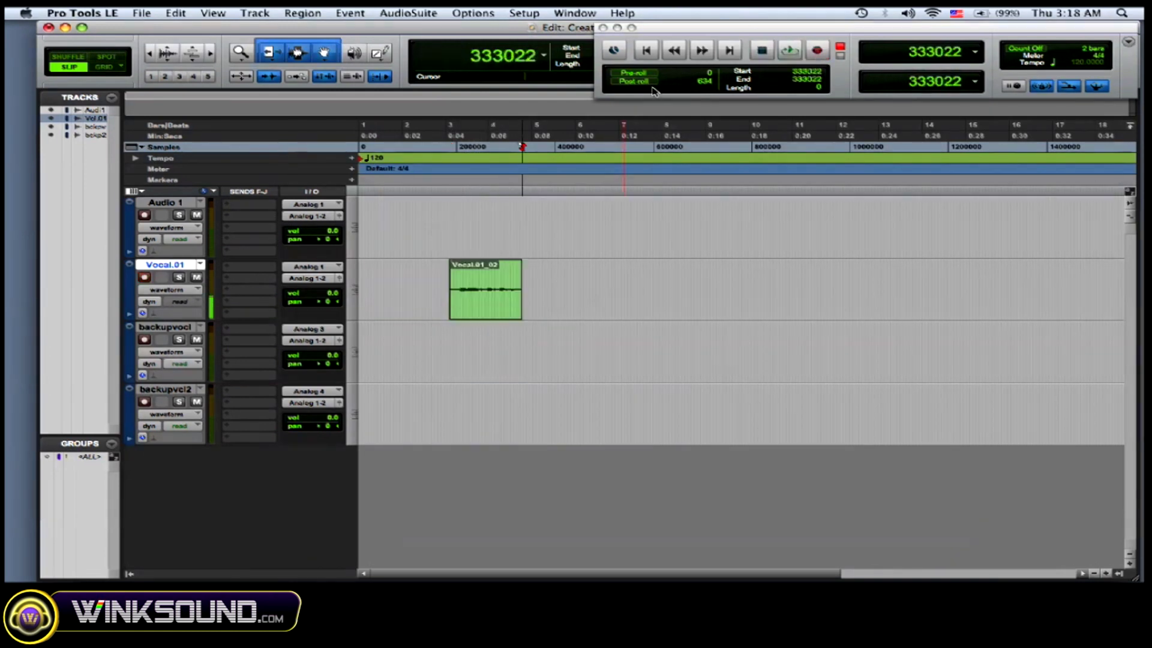
pyautogui.press('Return')
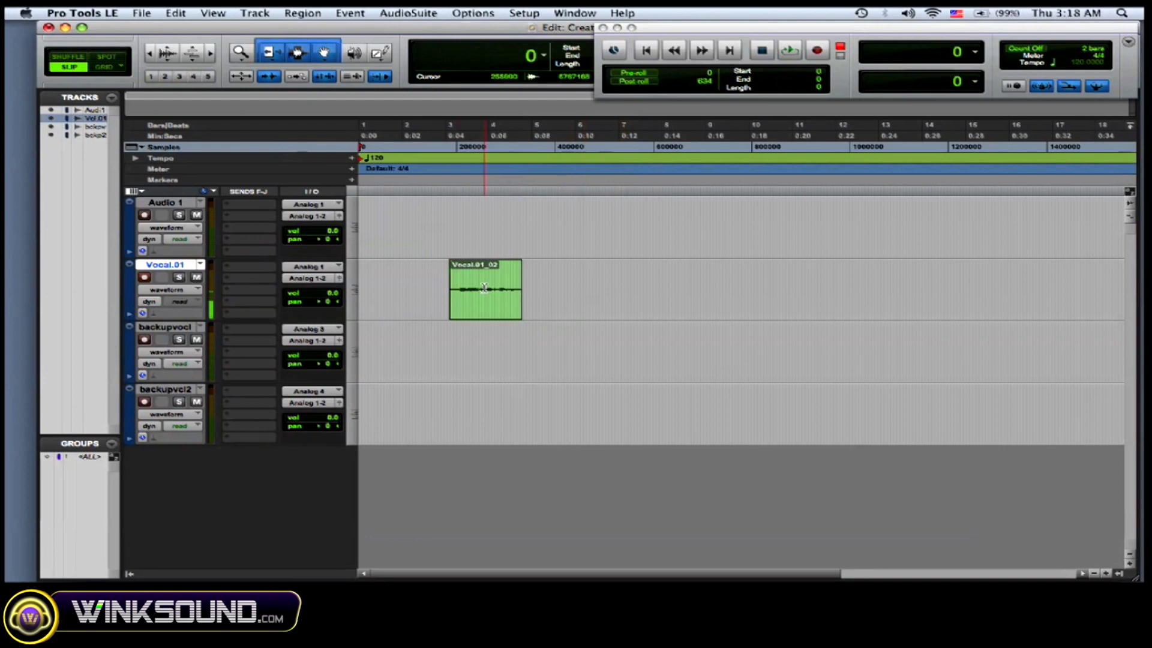
# Step: Switch to the Vocal playlist to check Vocal_01, then back to Vocal.01
pyautogui.click(201, 266)
pyautogui.click(240, 259)
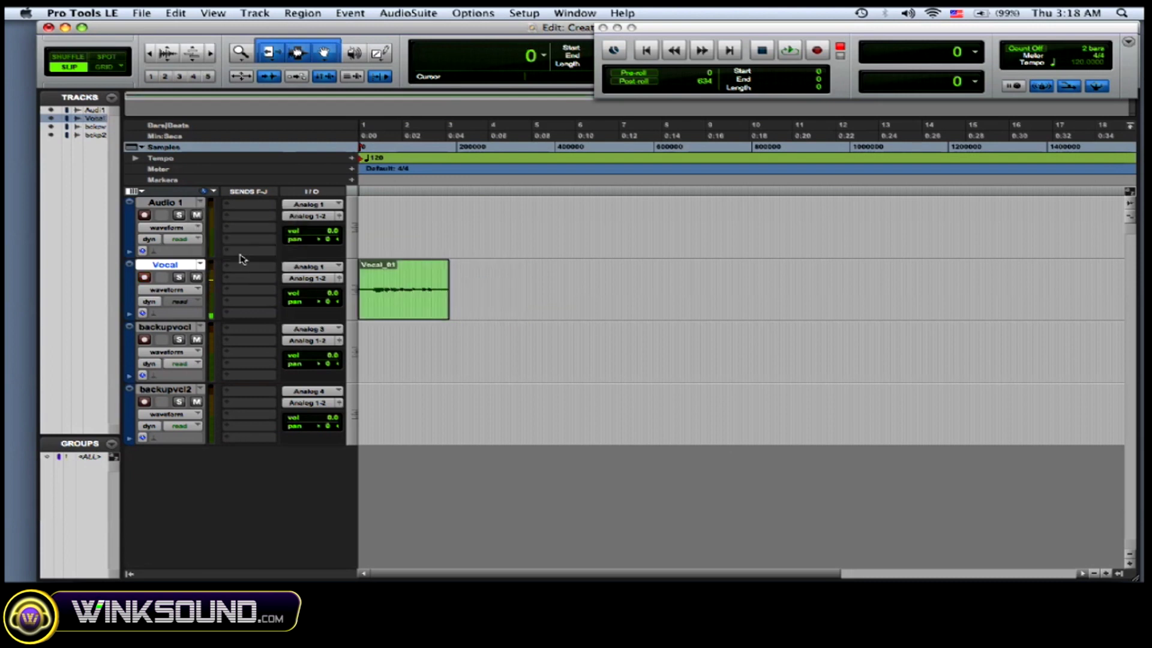
pyautogui.click(201, 264)
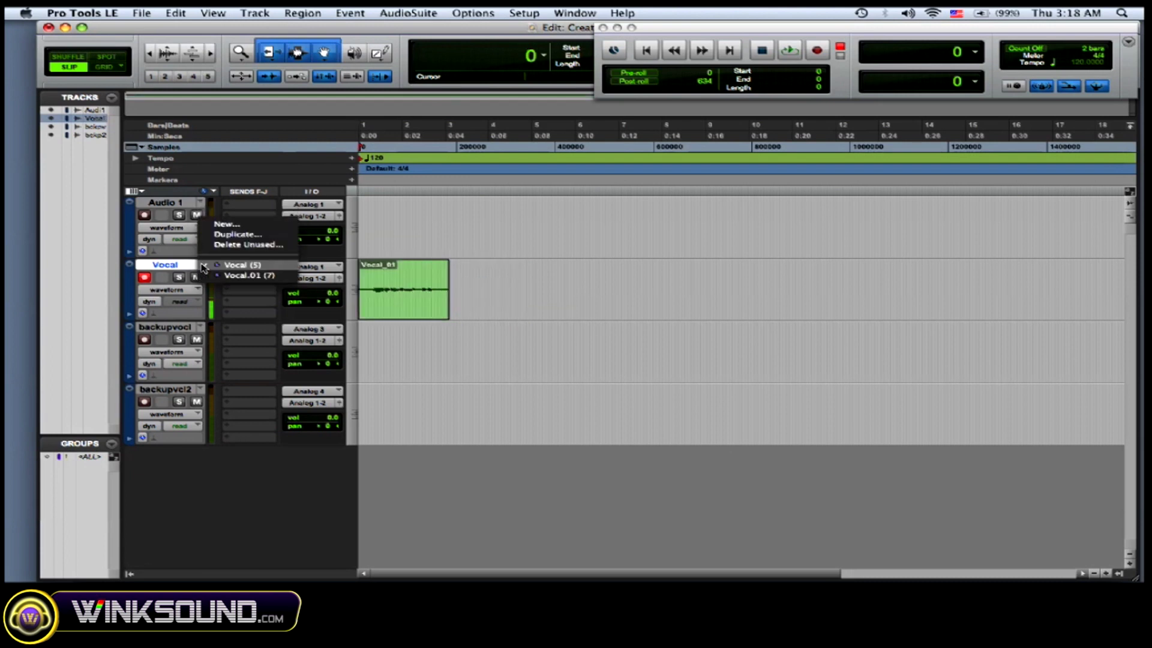
pyautogui.click(231, 276)
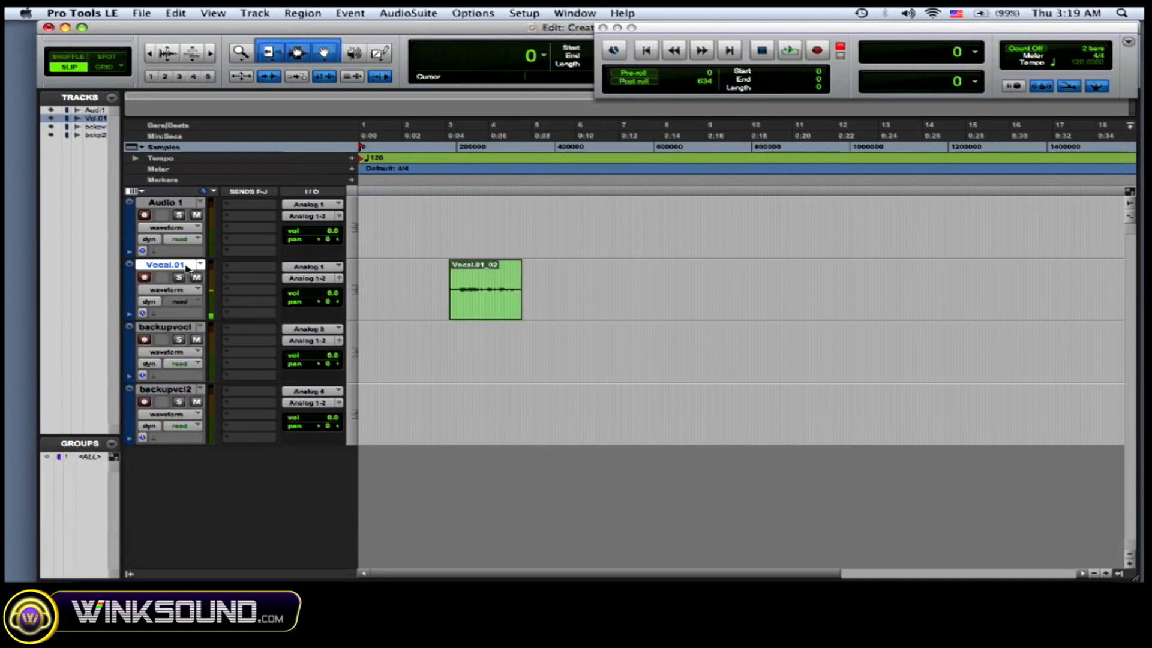
# Step: Disarm Vocal.01 and select the Vocal.01_02 take
pyautogui.click(144, 277)
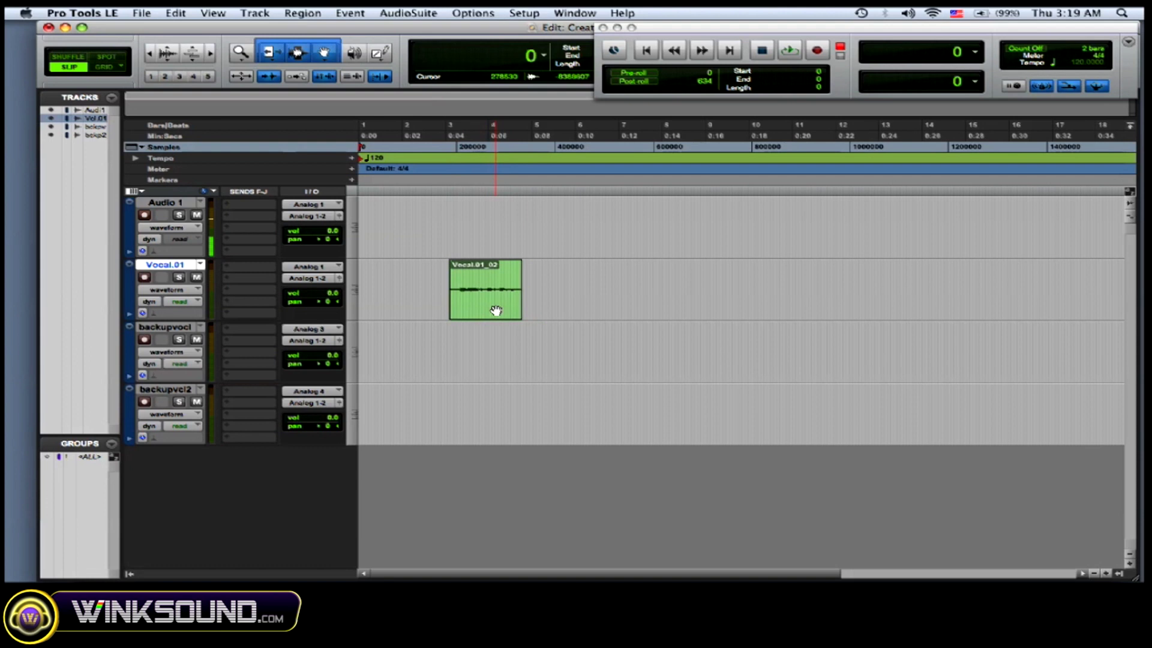
pyautogui.click(492, 309)
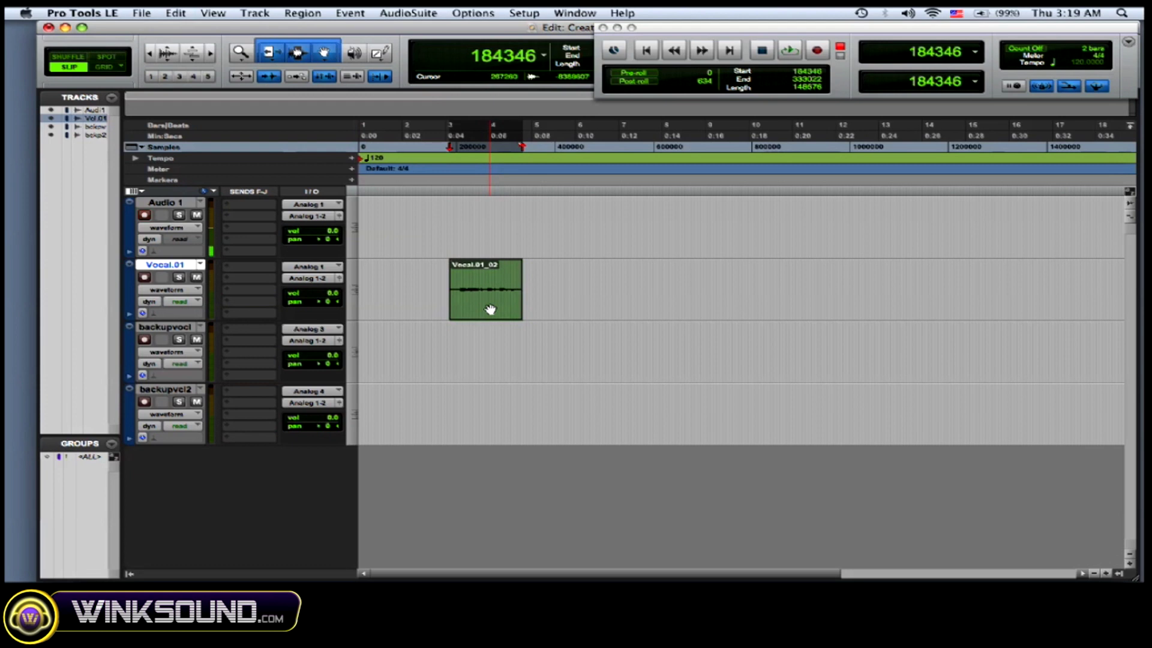
pyautogui.click(199, 265)
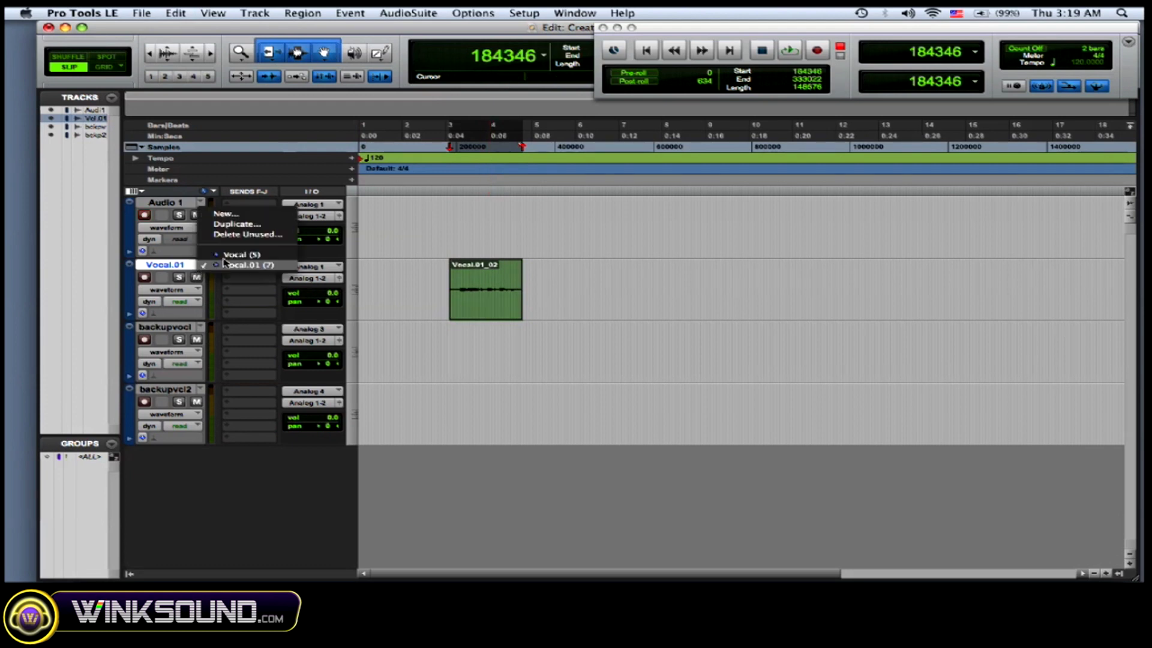
# Step: Duplicate the Vocal.01 playlist as Vocal.02 and bring up the AudioSuite reverb plugins
pyautogui.click(237, 224)
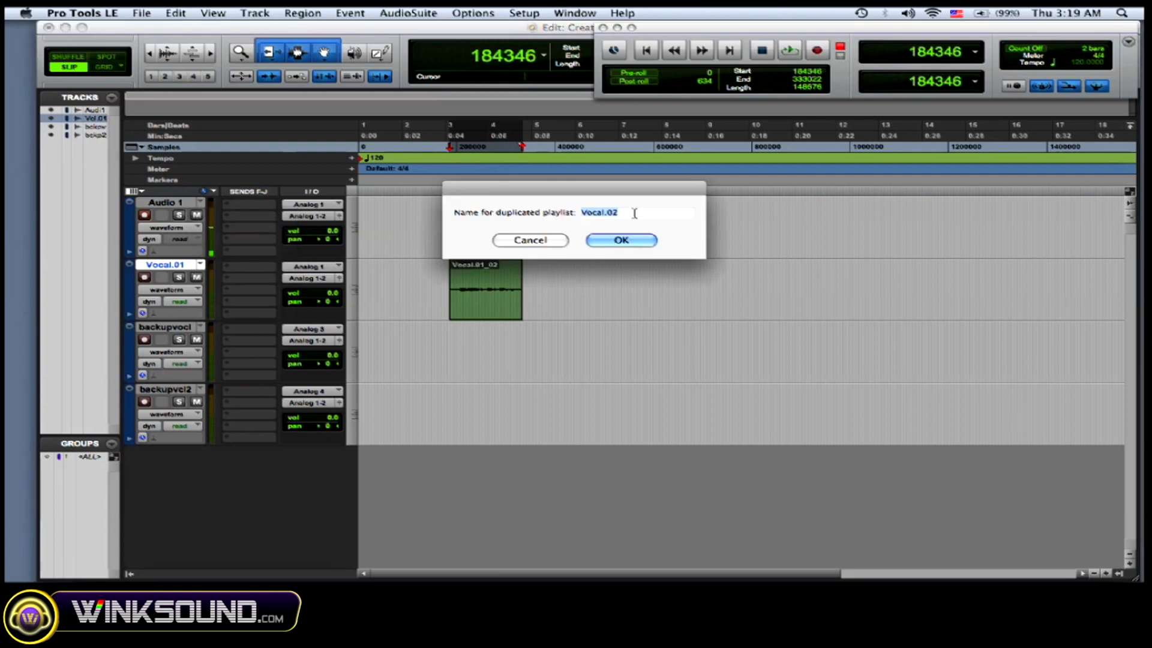
pyautogui.click(619, 241)
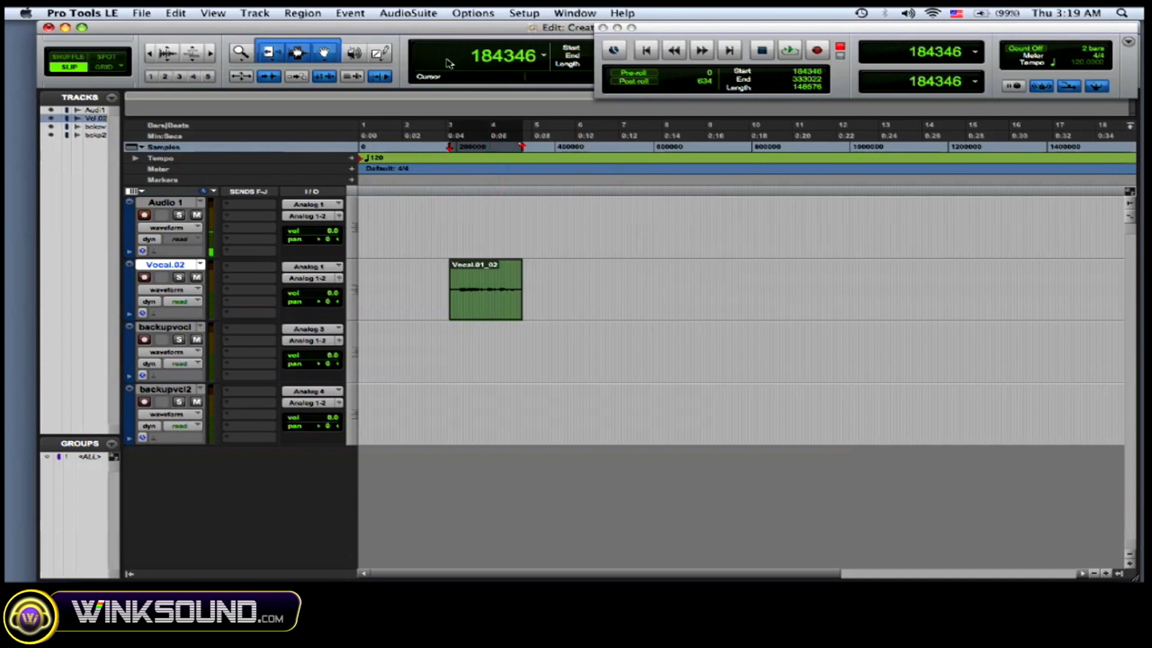
pyautogui.click(407, 14)
# Step: Process the Vocal.02 take with D-Verb, creating region Vocal.01-Dvrb_02, then close the plugin
pyautogui.moveTo(420, 65)
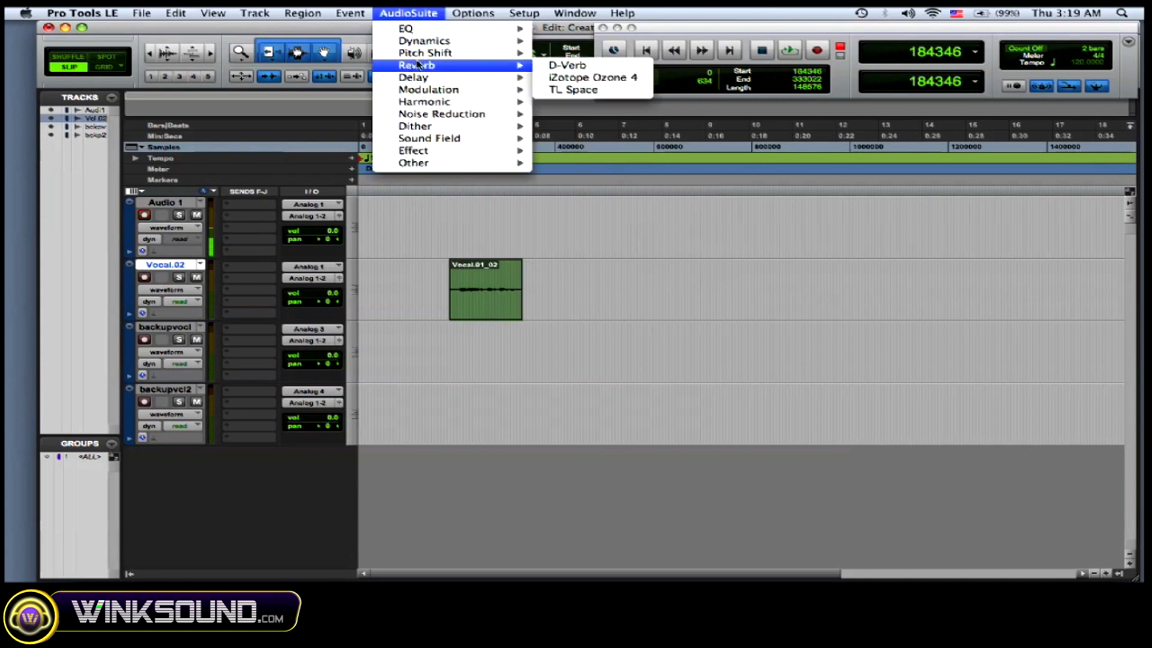
pyautogui.click(596, 66)
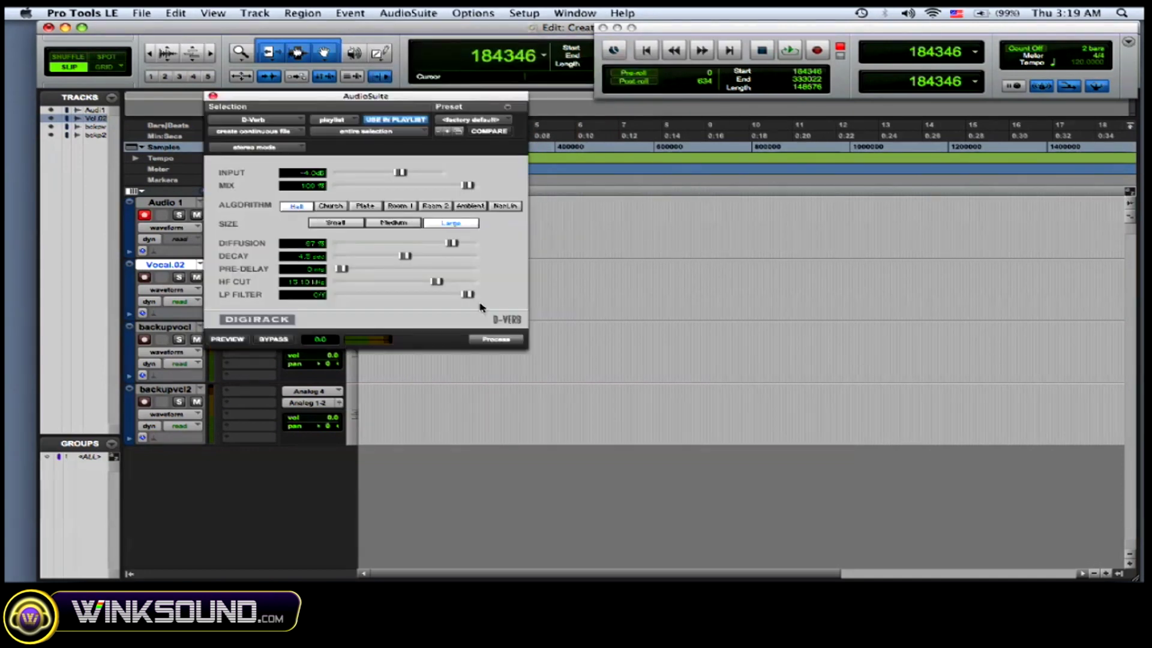
pyautogui.click(503, 340)
pyautogui.click(213, 96)
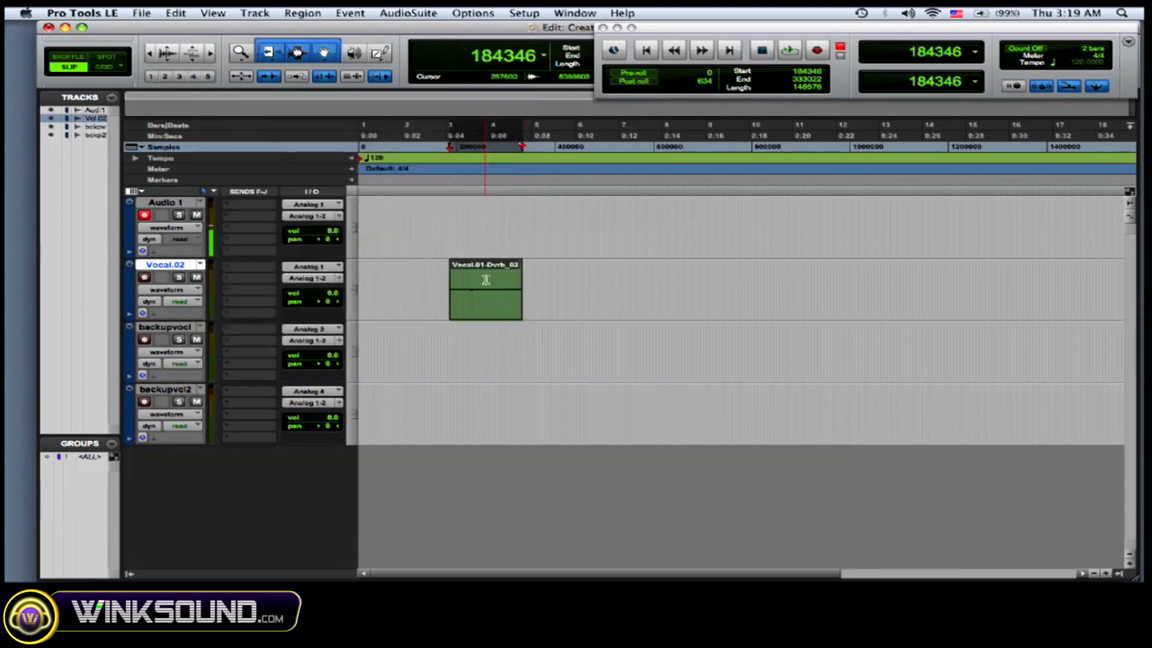
# Step: Play back the D-Verb take from just before the region
pyautogui.click(442, 281)
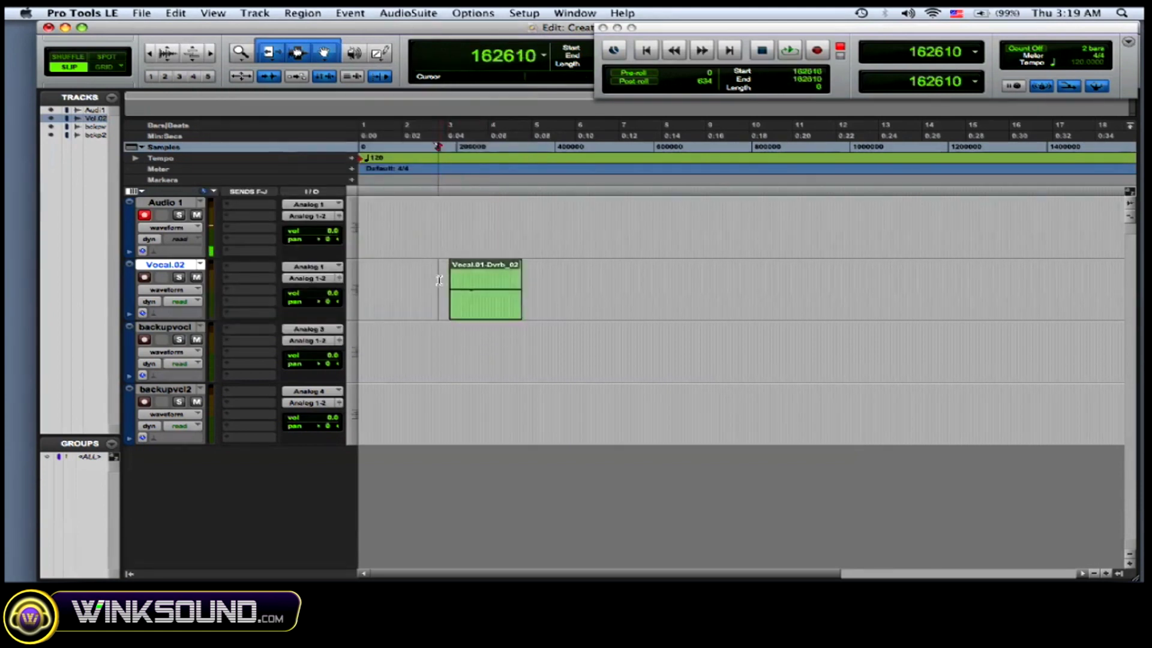
pyautogui.press('space')
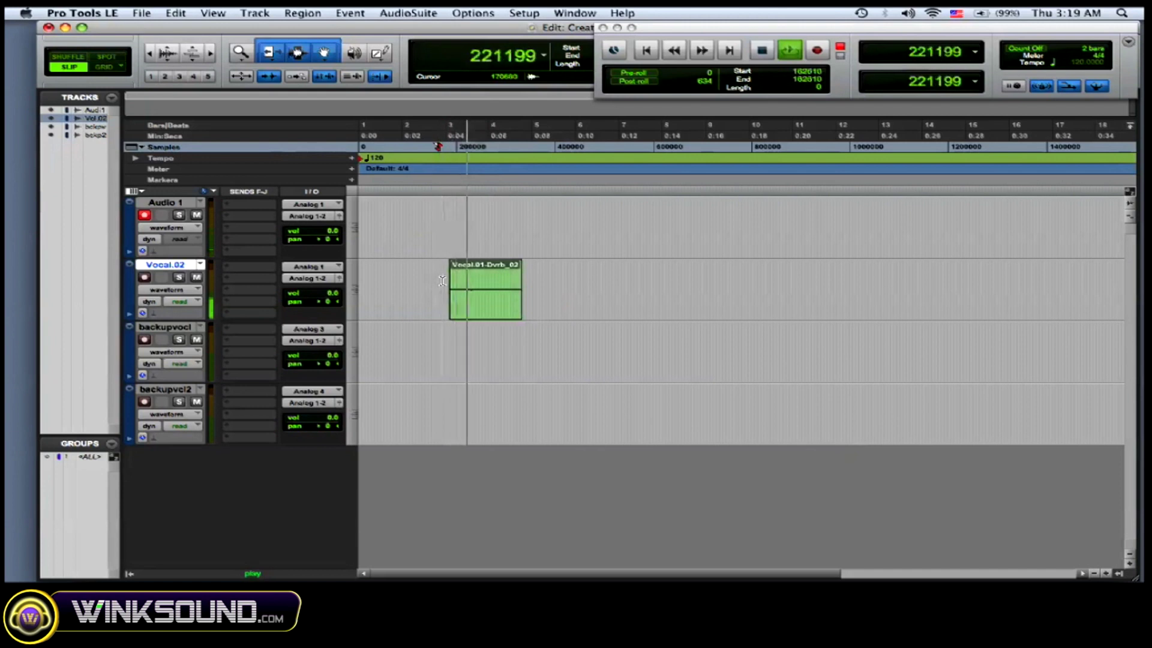
pyautogui.press('space')
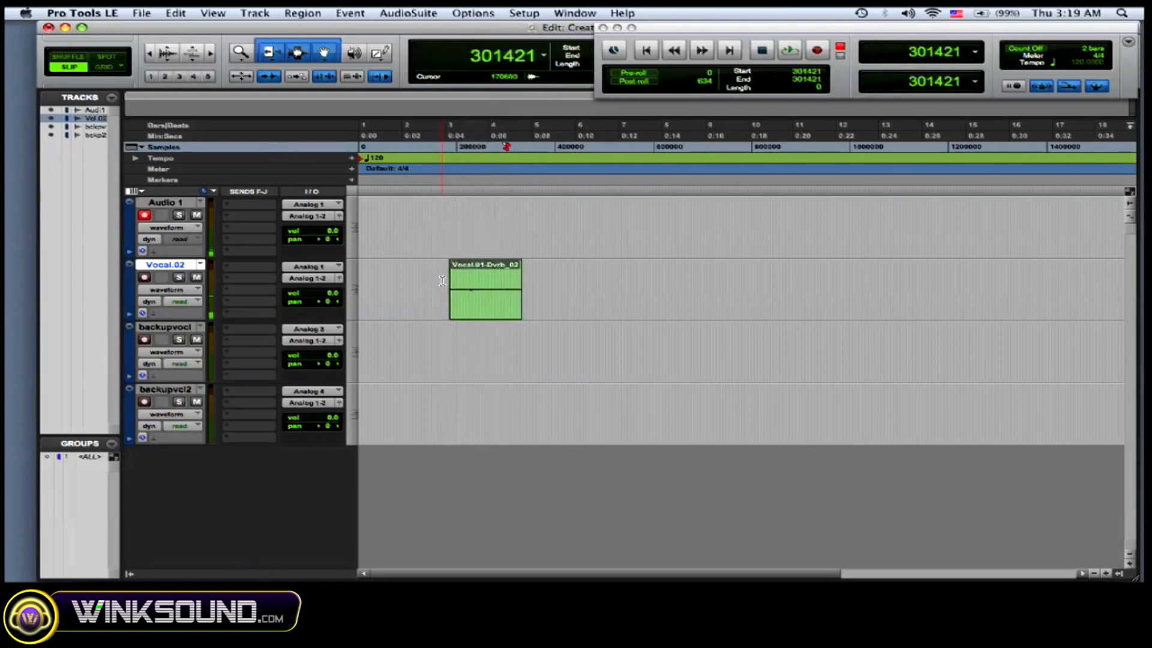
# Step: Switch back to the dry Vocal.01 playlist and play the dry take
pyautogui.click(201, 266)
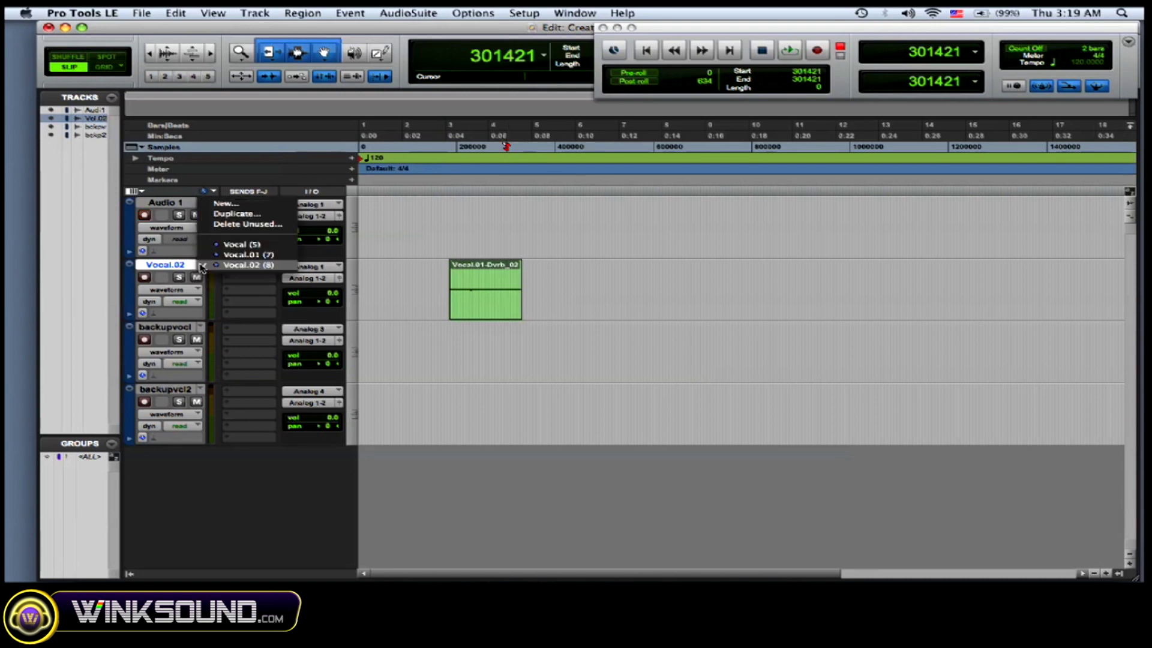
pyautogui.click(247, 255)
pyautogui.click(443, 289)
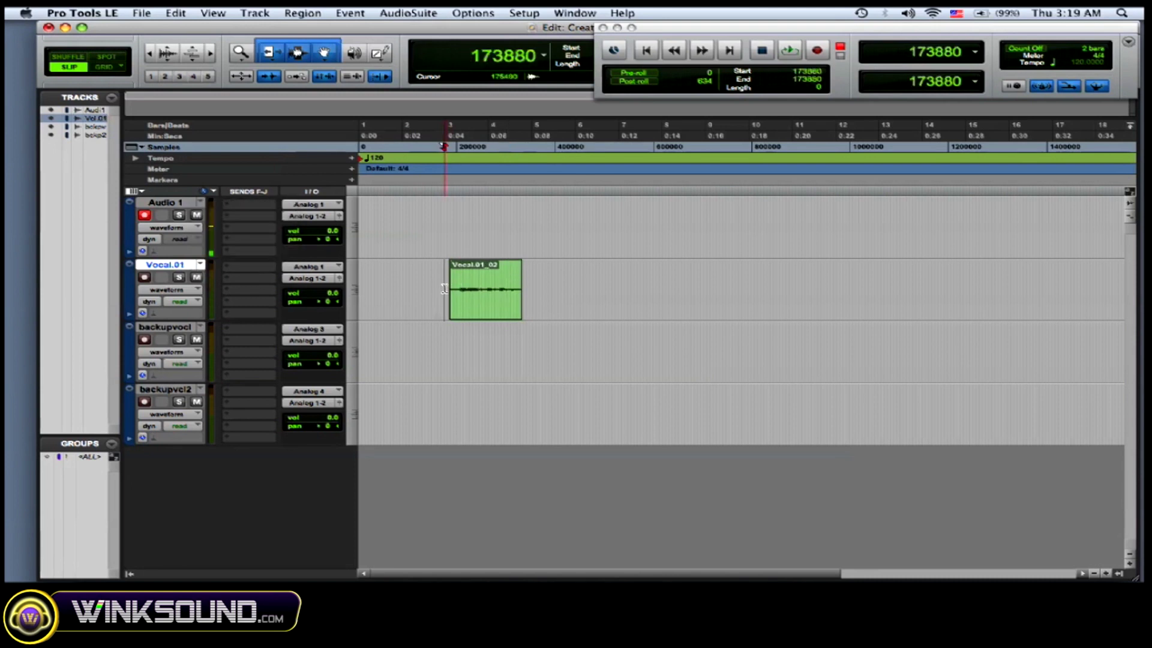
pyautogui.press('space')
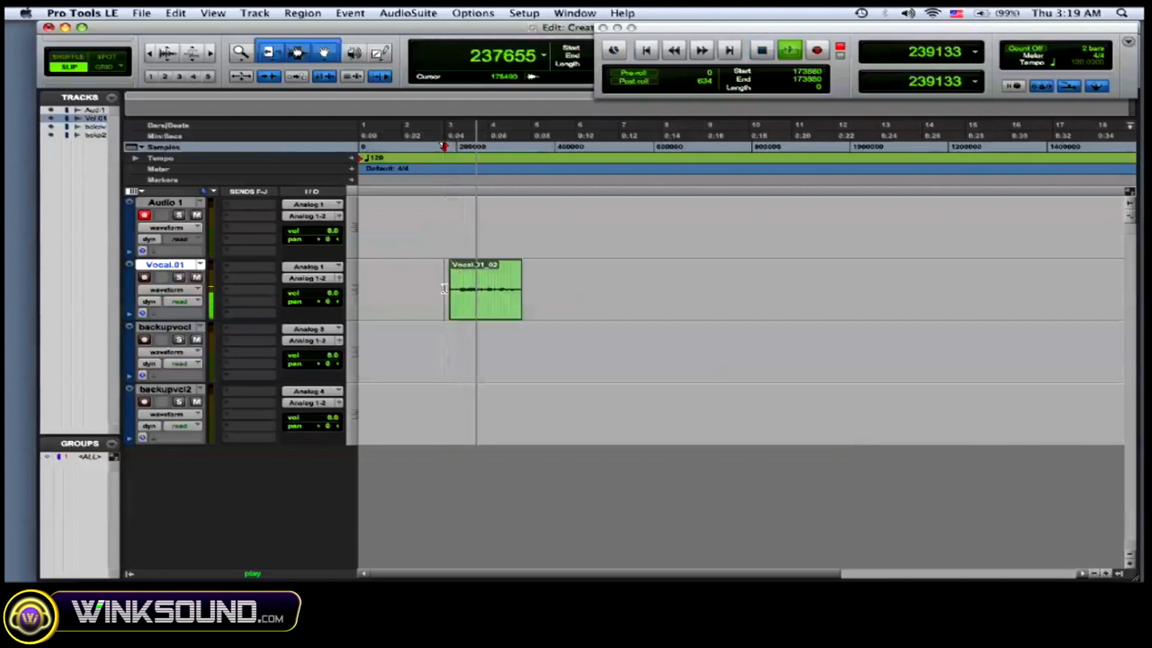
pyautogui.press('space')
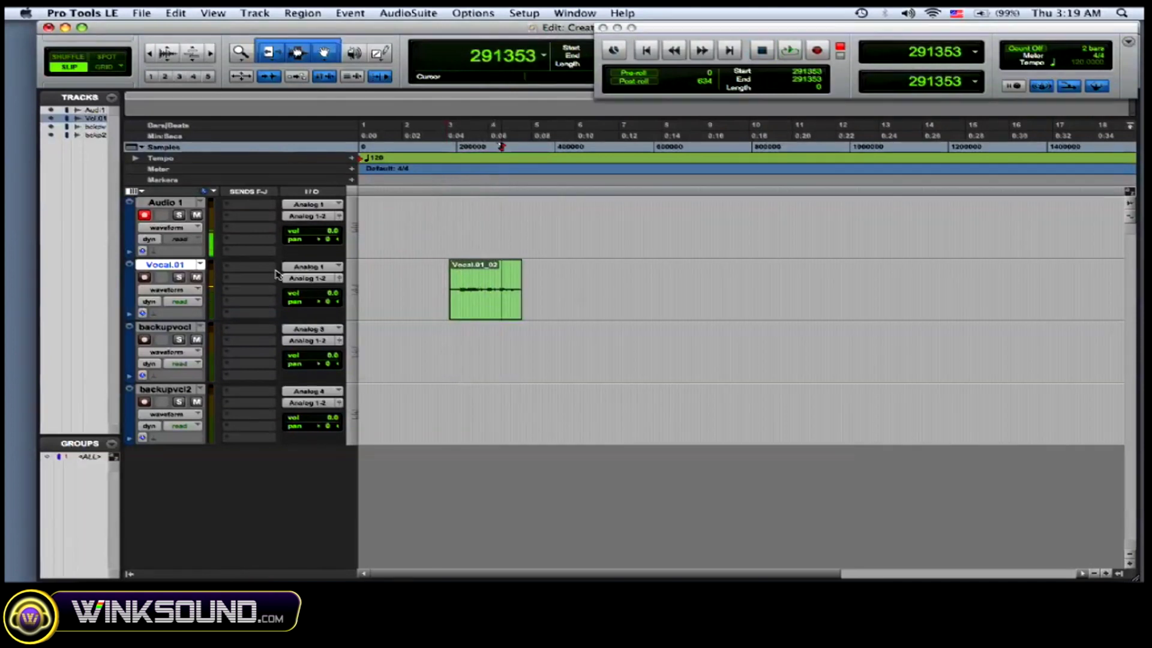